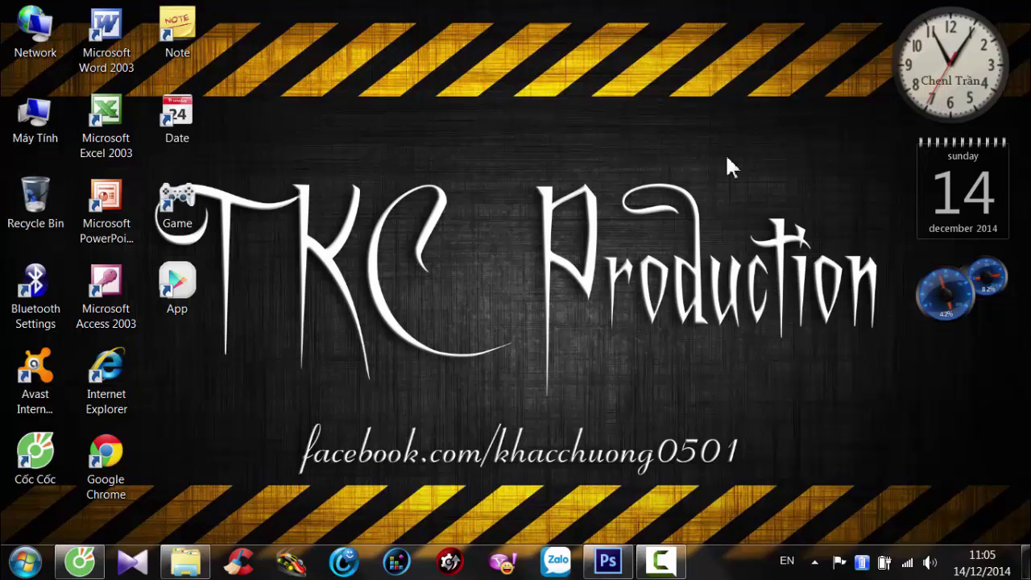
Step: Check the display's resolution in the Screen Resolution settings, then close them
right_click(726, 158)
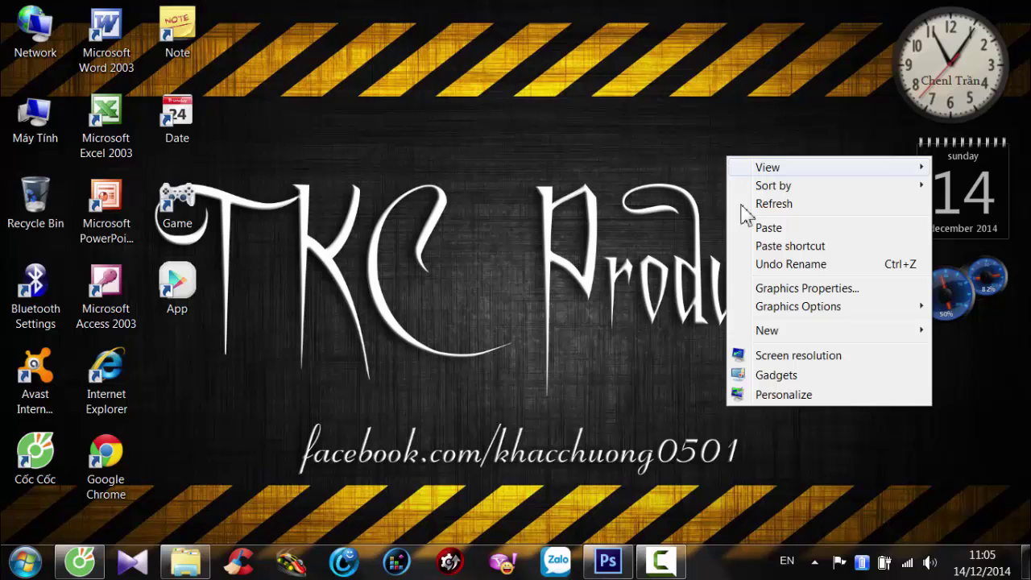
click(745, 359)
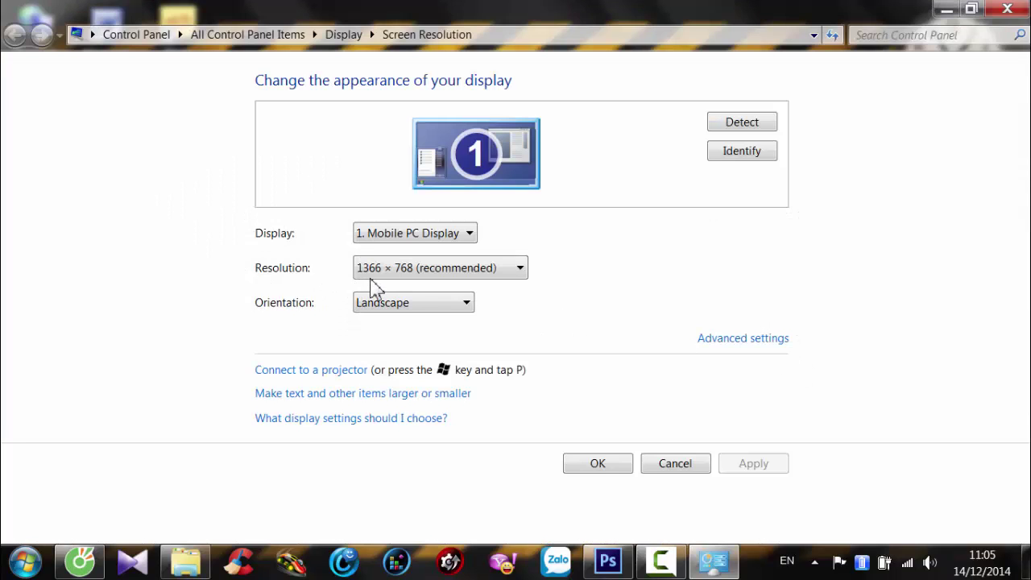
key(alt+F4)
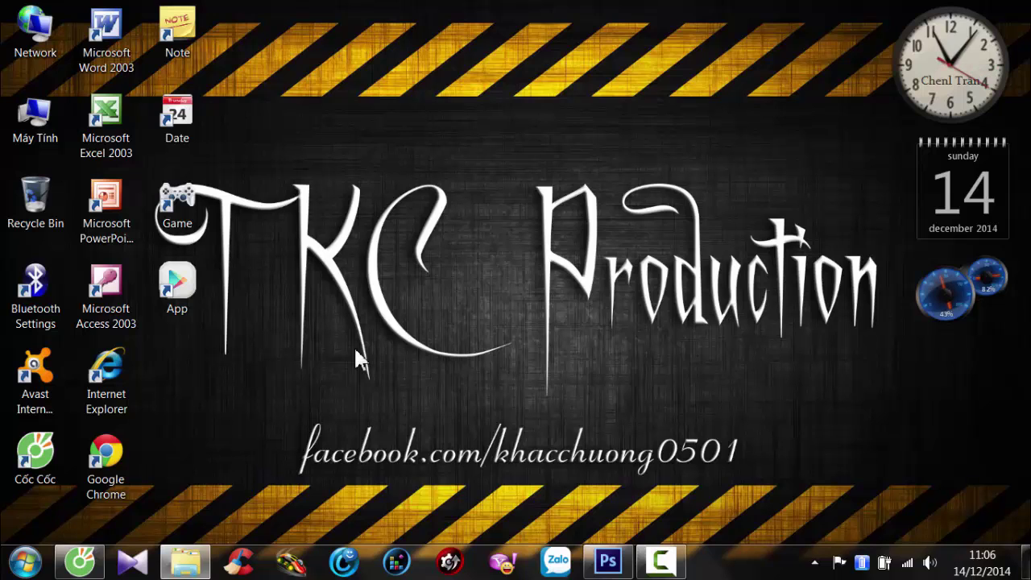
Step: Extract the MH Desktop archive on drive D into its own MH Desktop folder using Windows Explorer
click(104, 557)
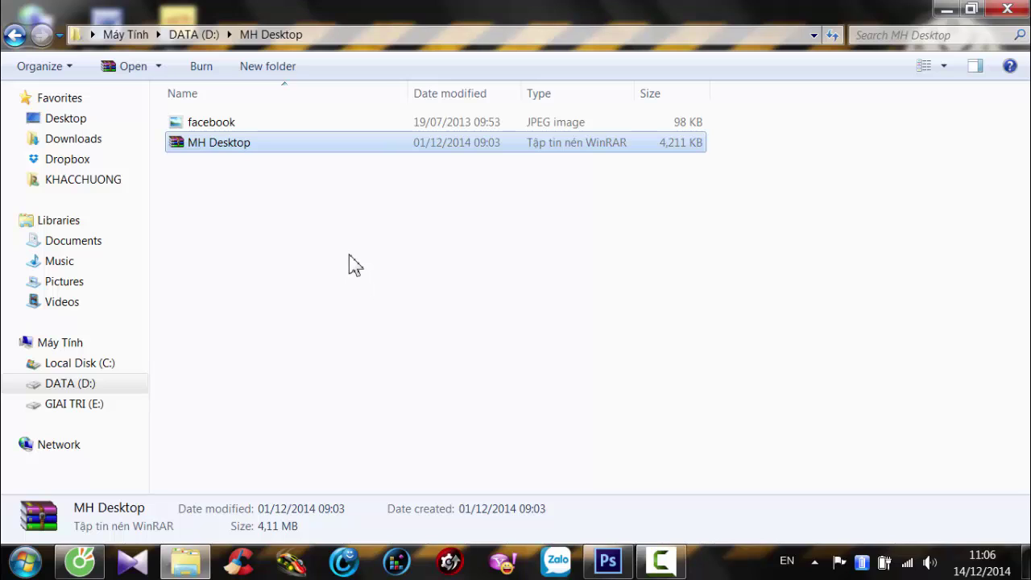
right_click(437, 147)
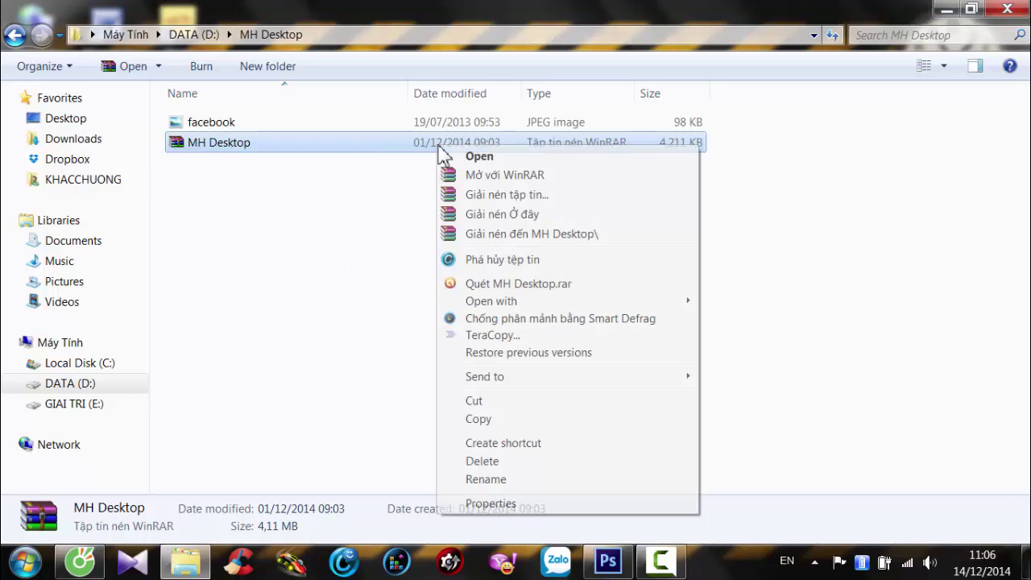
click(482, 233)
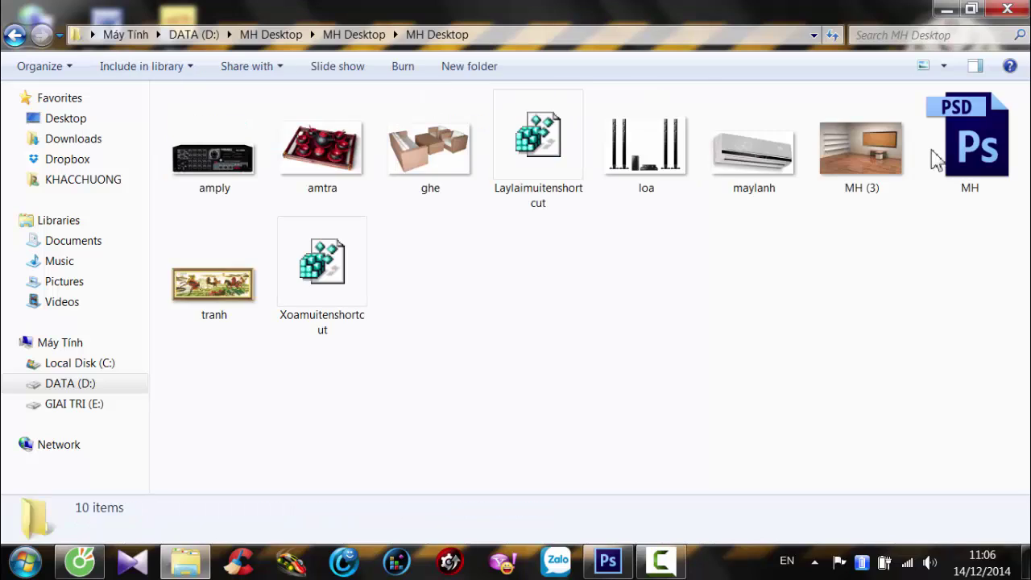
Step: Open the extracted MH.psd room template in Photoshop, along with the facebook picture from the parent MH Desktop folder
click(948, 151)
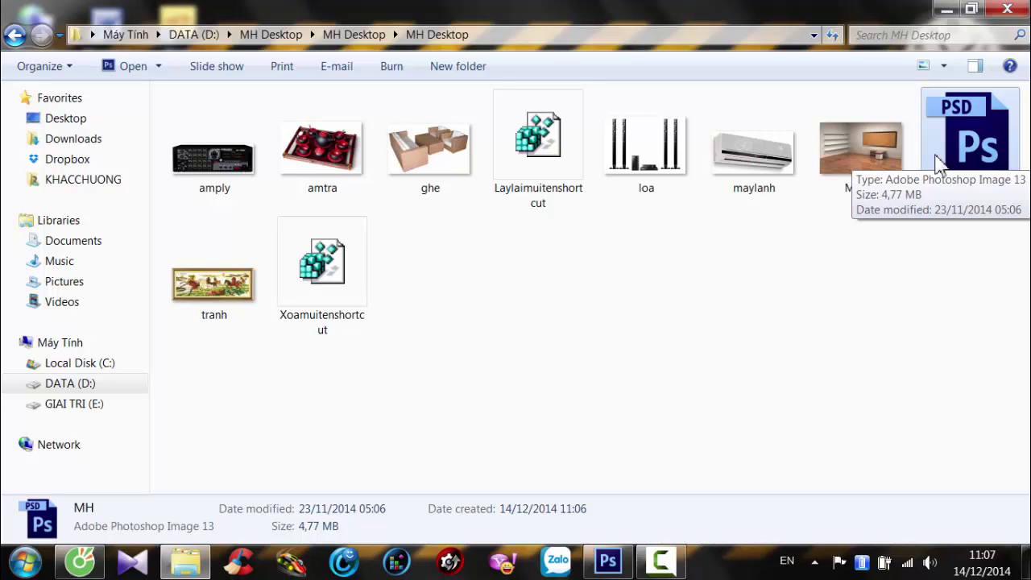
double_click(949, 137)
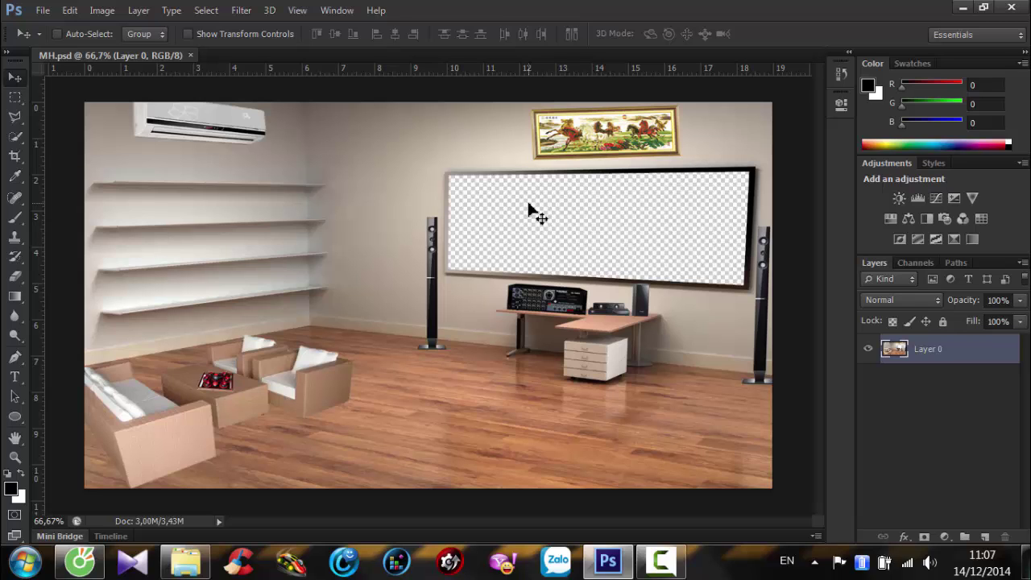
key(ctrl+o)
click(457, 145)
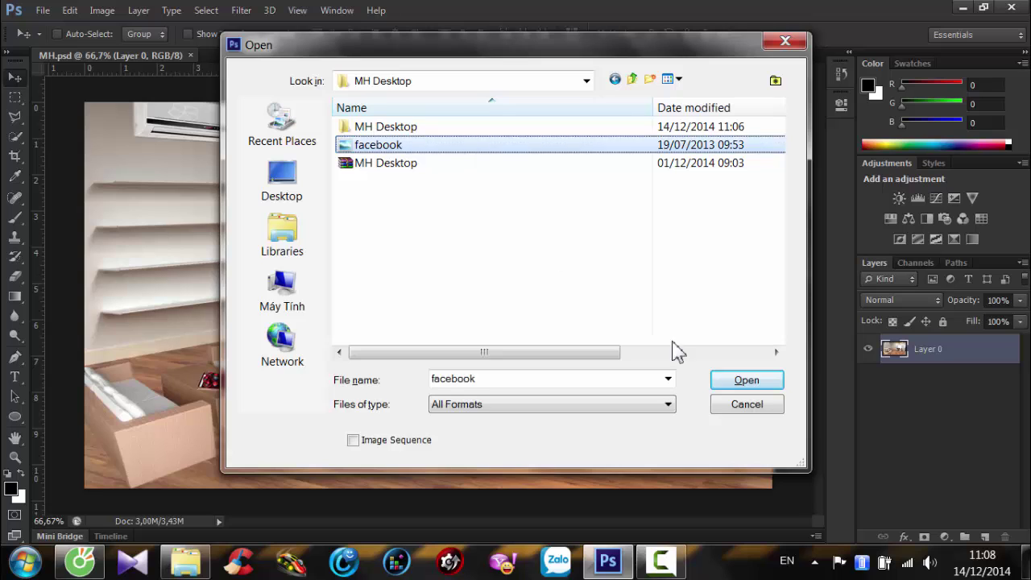
click(719, 385)
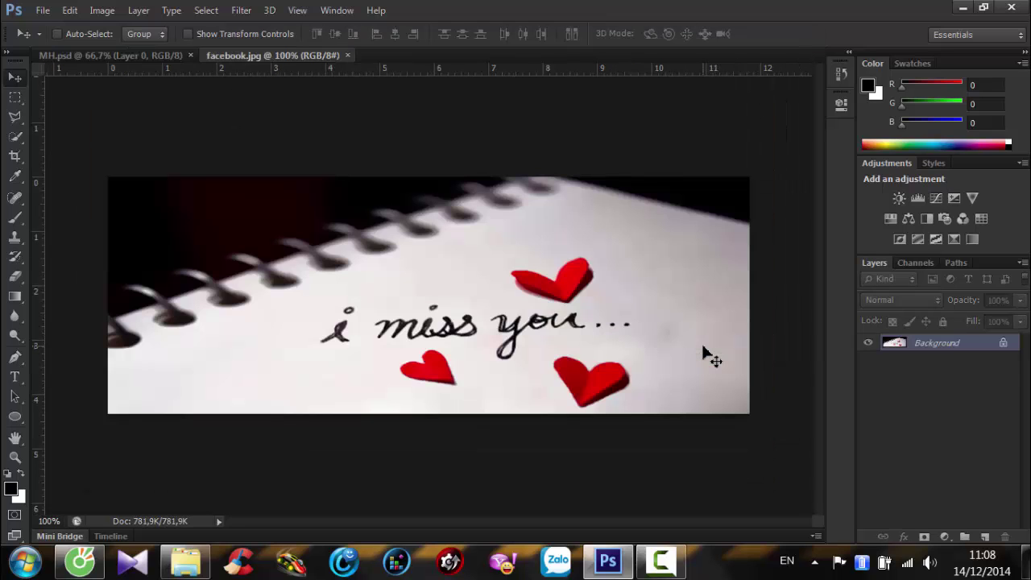
Step: Duplicate the facebook picture's background as a new layer with Layer Via Copy
click(142, 10)
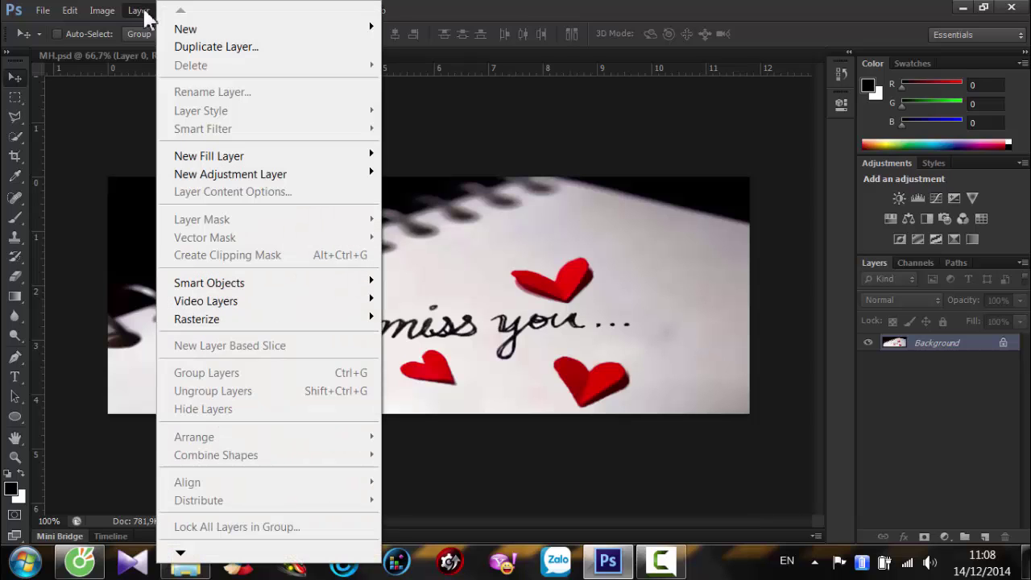
mouse_move(187, 31)
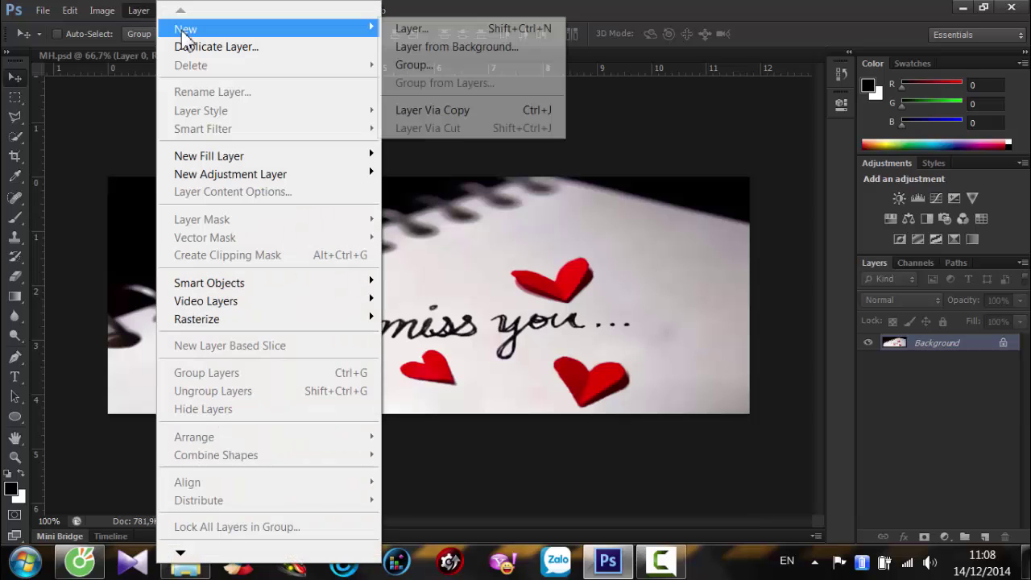
click(456, 118)
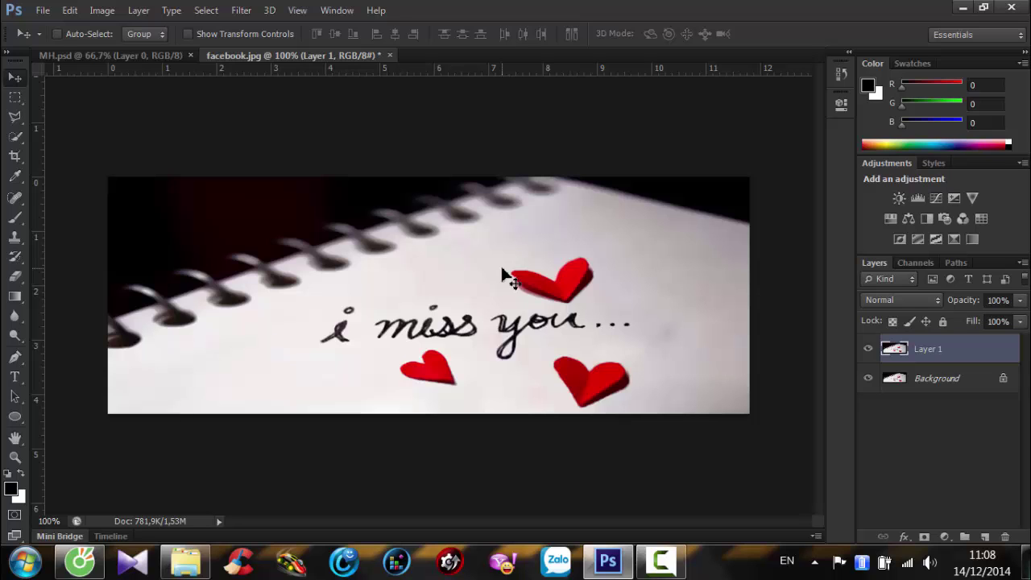
Step: Bring the copied picture layer into MH.psd and place it below Layer 0
drag(501, 272, 446, 256)
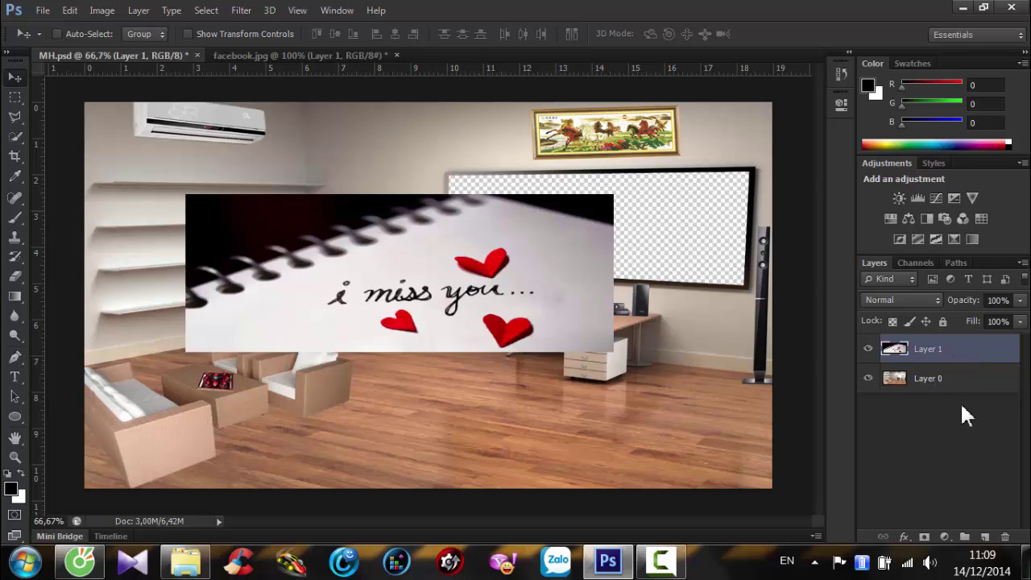
drag(956, 351, 950, 390)
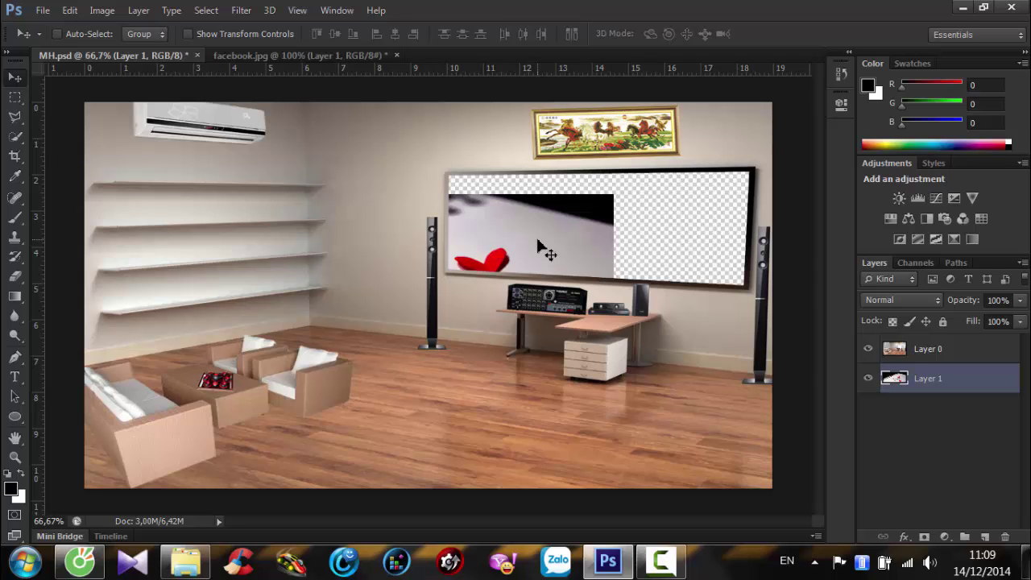
Step: Free-transform the picture layer and move it behind the wall screen opening, to X 907 px and Y 280 px
click(70, 11)
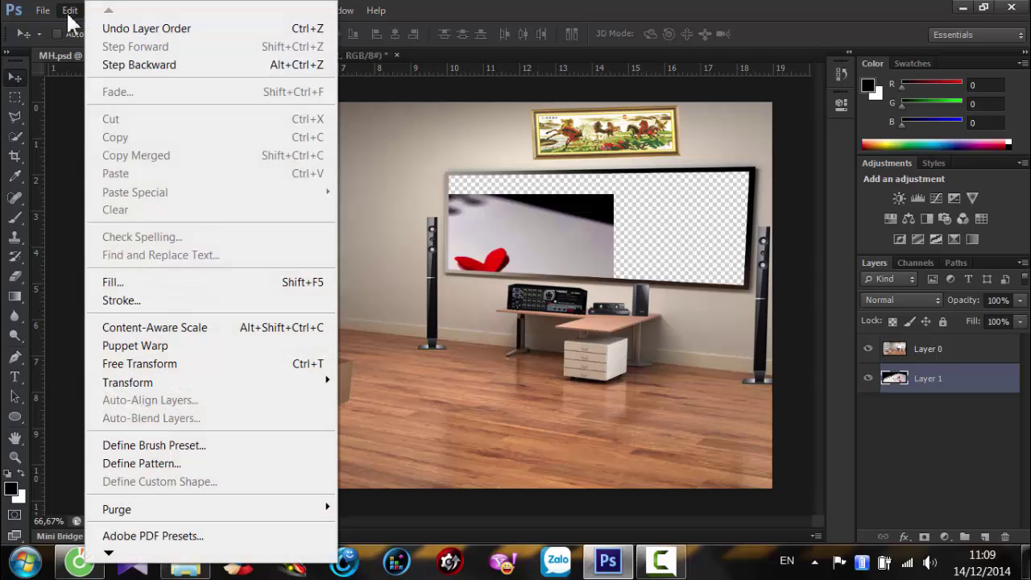
click(145, 363)
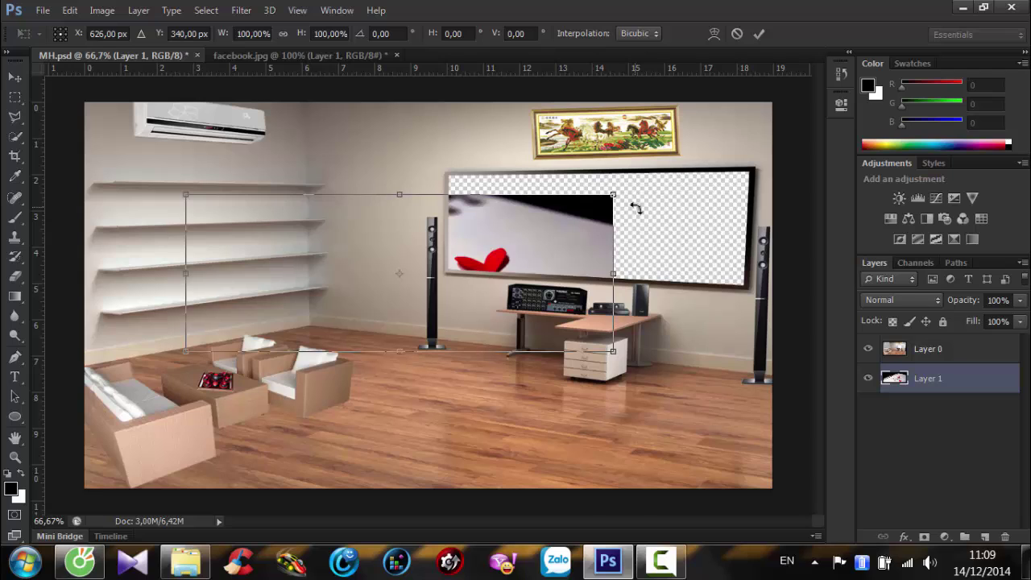
key(Right)
key(Right)
key(Right)
key(Right)
key(Right)
key(Right)
key(Right)
key(Right)
key(Right)
key(Right)
key(Right)
key(Right)
key(Right)
key(Right)
key(Right)
key(Right)
key(Right)
key(Right)
key(Right)
key(Right)
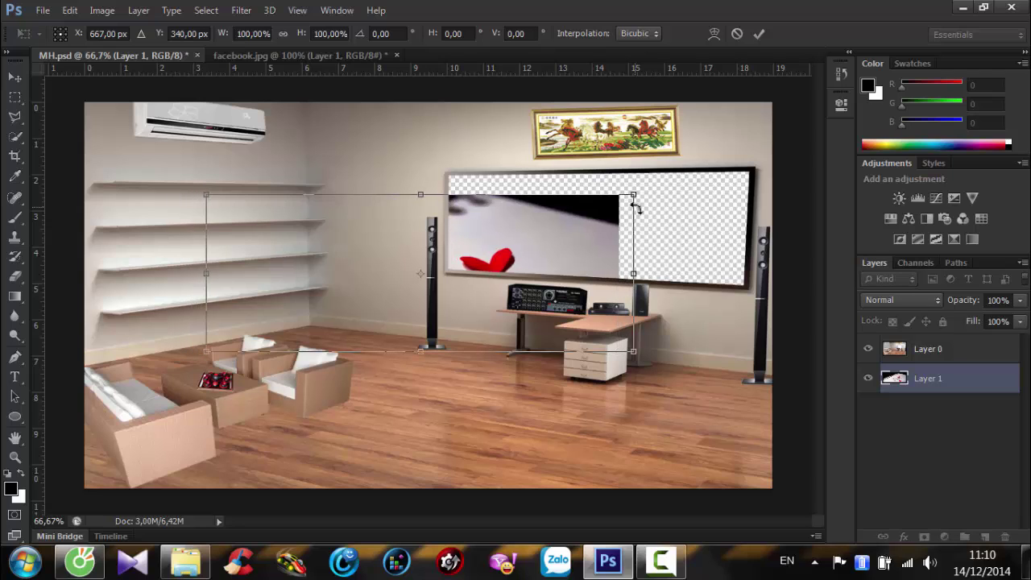
key(Right)
key(Right)
key(Right)
key(Right)
key(Right)
key(Right)
key(Right)
key(Right)
key(Right)
key(Right)
key(Right)
key(Right)
key(Right)
key(Right)
key(Right)
key(Right)
key(Right)
key(Right)
key(Right)
key(Right)
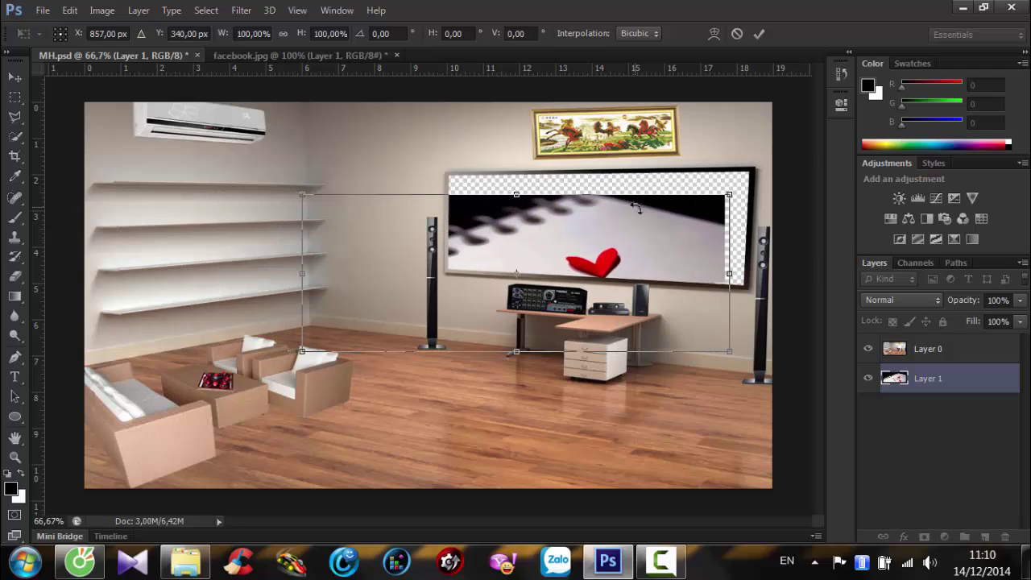
key(shift+Right)
key(shift+Right)
key(shift+Right)
key(shift+Up)
key(shift+Up)
key(shift+Up)
key(shift+Up)
key(shift+Up)
key(shift+Up)
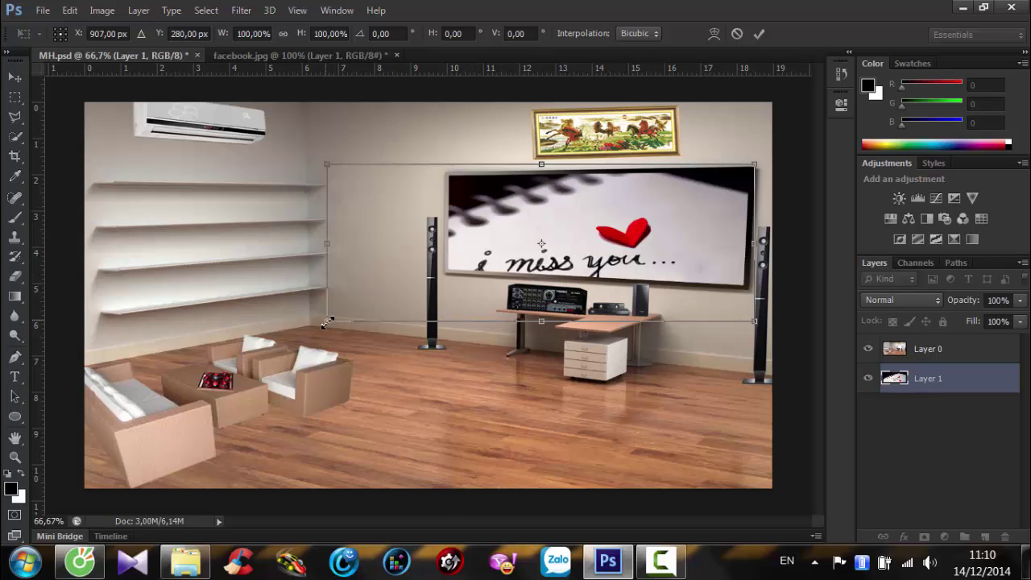
Step: Scale the picture to about 75.65% width and 75.48% height and nudge it down to Y 247.50 px
drag(328, 322, 442, 293)
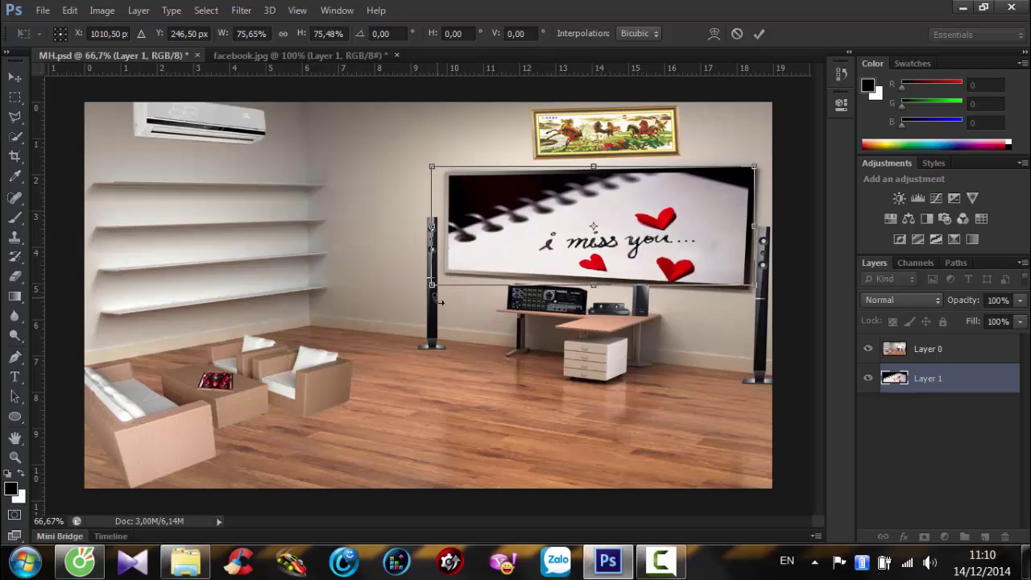
key(Down)
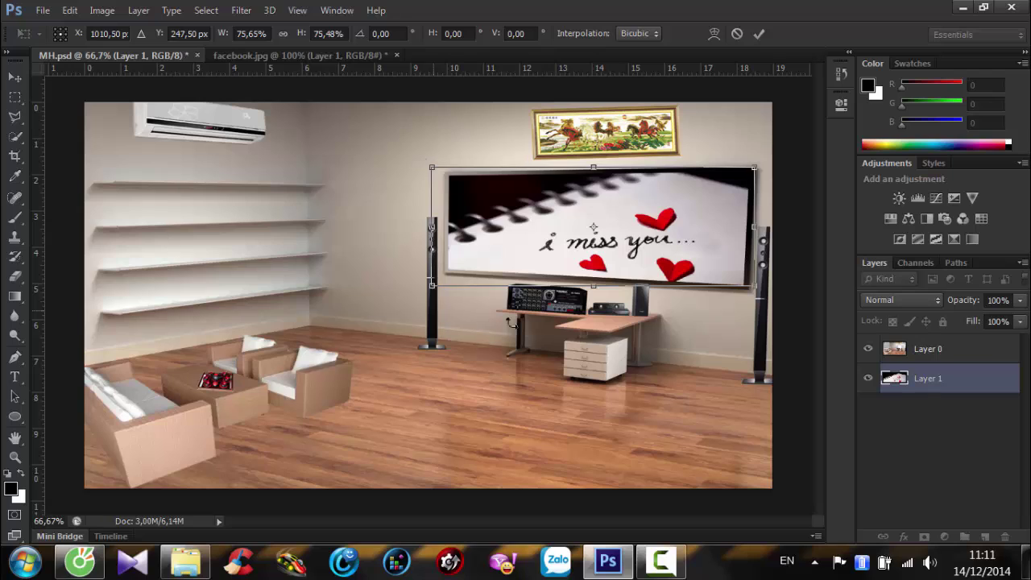
Step: Rotate the picture about 3.66° to follow the screen frame, raise it to Y 232.50 px and apply the transform
drag(415, 293, 412, 282)
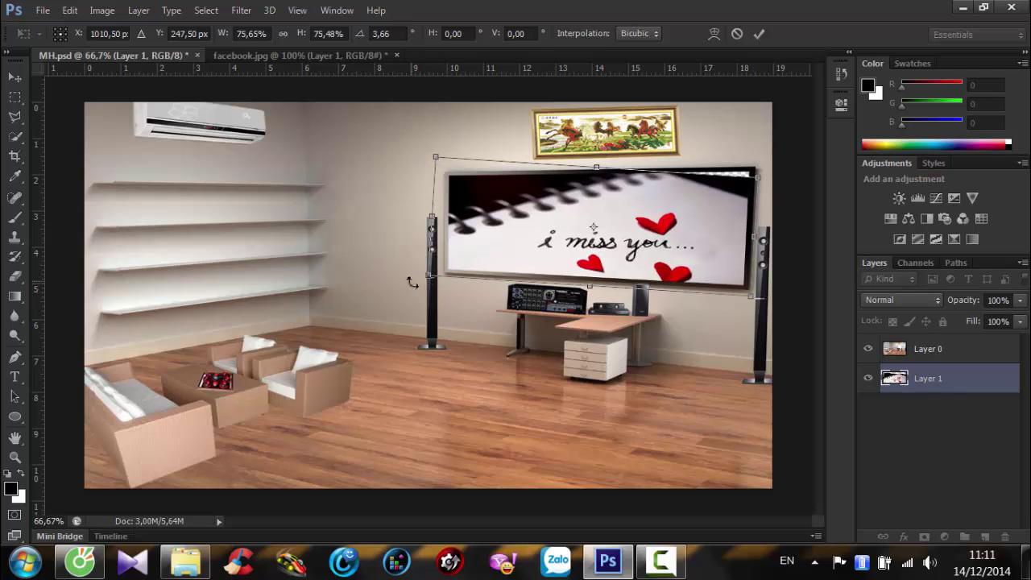
key(Up)
key(Up)
key(Up)
key(Up)
key(Up)
key(Up)
key(Up)
key(Up)
key(Up)
key(Up)
key(Up)
key(Up)
key(Up)
key(Up)
key(Up)
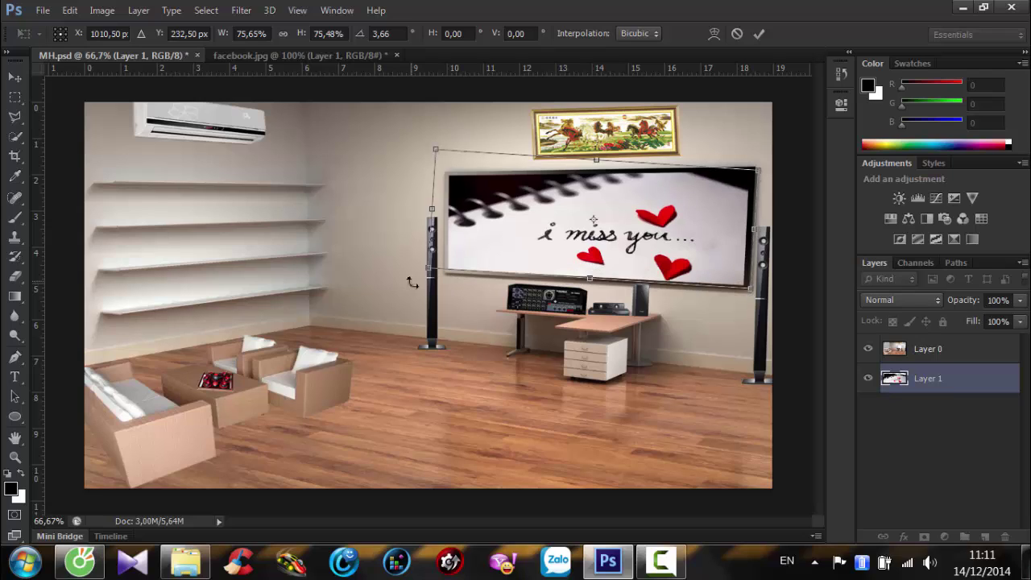
key(Return)
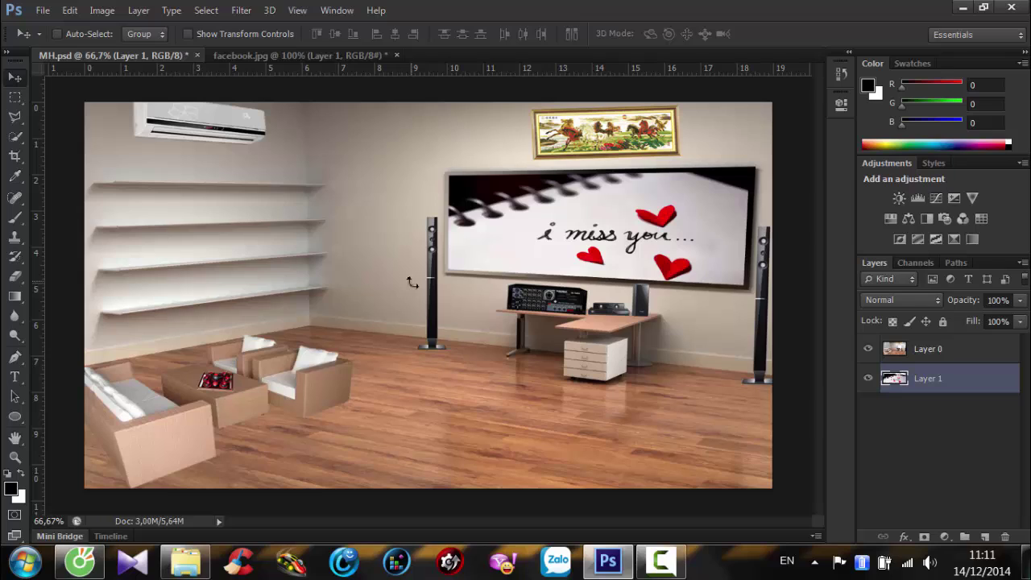
Step: Merge the visible layers and save the image as a JPEG named MH in the MH Desktop folder
key(ctrl+shift+e)
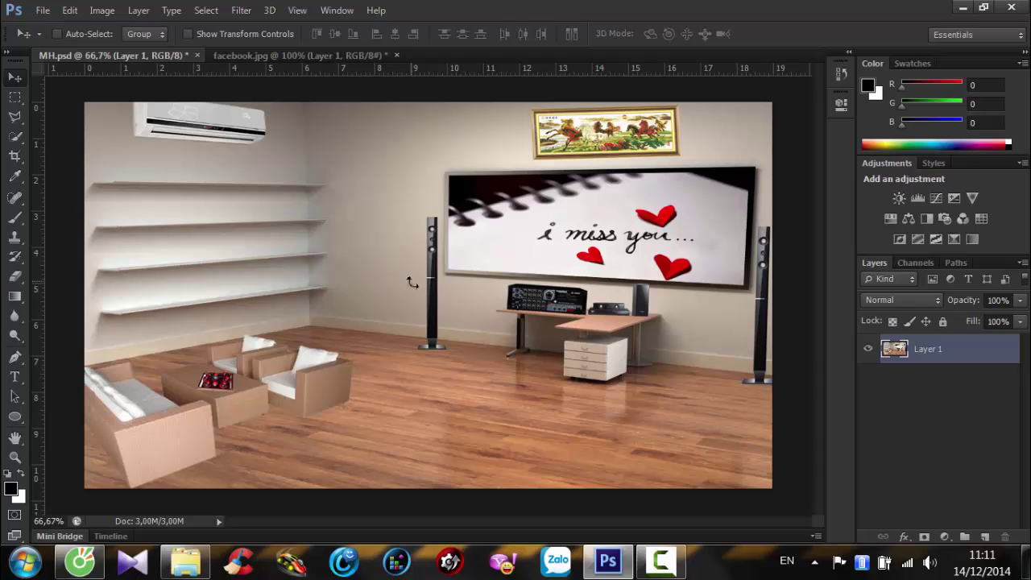
click(45, 11)
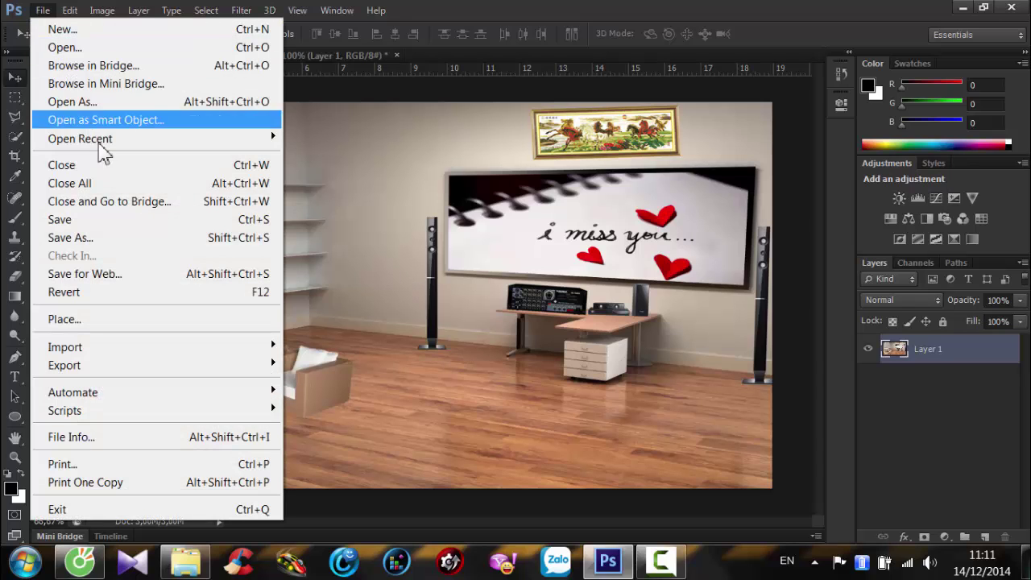
click(141, 237)
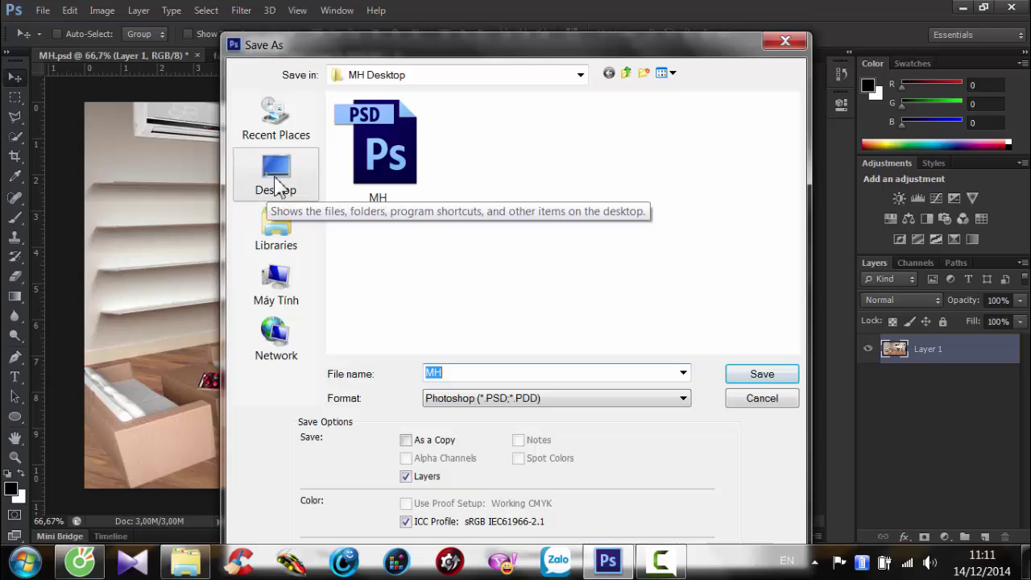
click(521, 372)
click(544, 396)
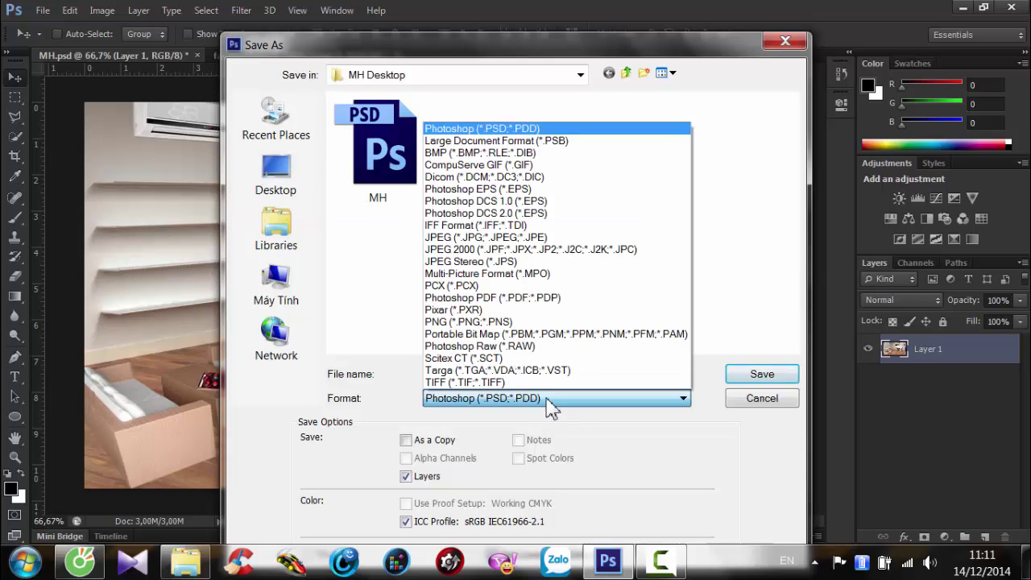
click(483, 234)
click(762, 375)
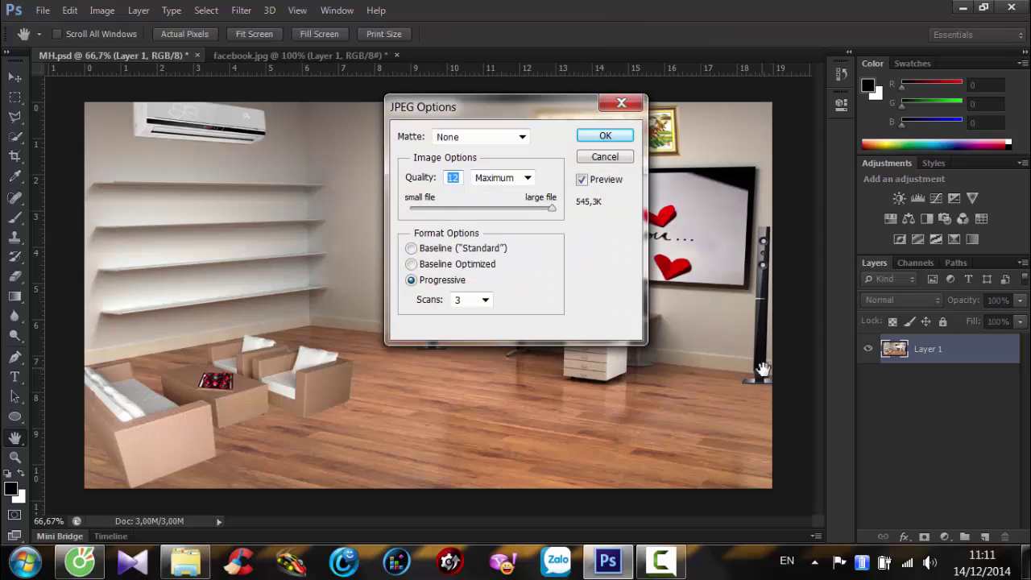
Step: Set the JPEG options to Baseline Optimized with maximum quality 12 and finish the export
click(415, 264)
click(549, 211)
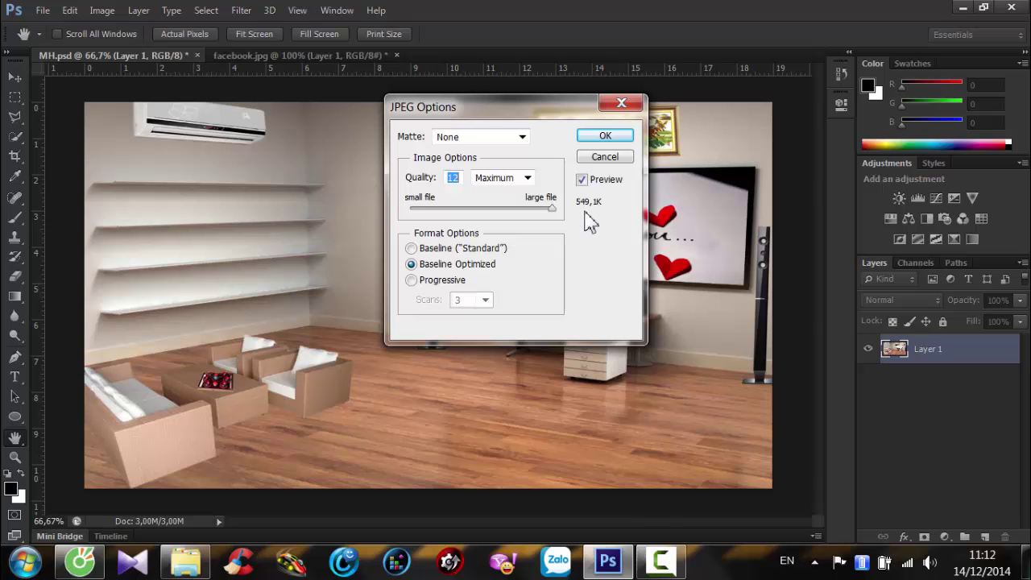
click(604, 135)
Step: Switch to Windows Explorer and preview the exported MH JPEG in the photo viewer, then close the preview
click(963, 7)
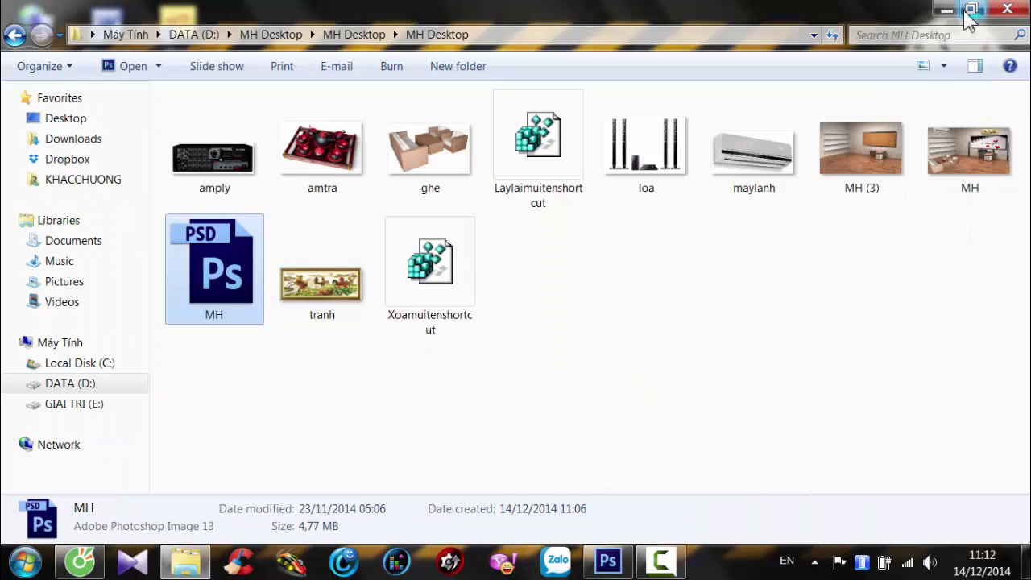
click(765, 298)
key(Return)
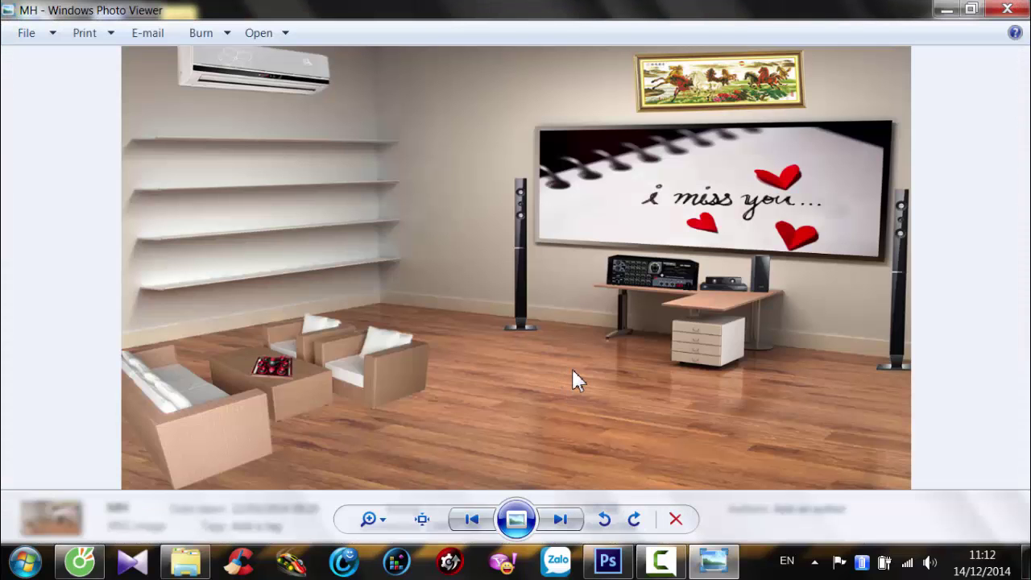
click(1007, 9)
Step: Set the MH JPEG as the desktop background and show the desktop
right_click(937, 157)
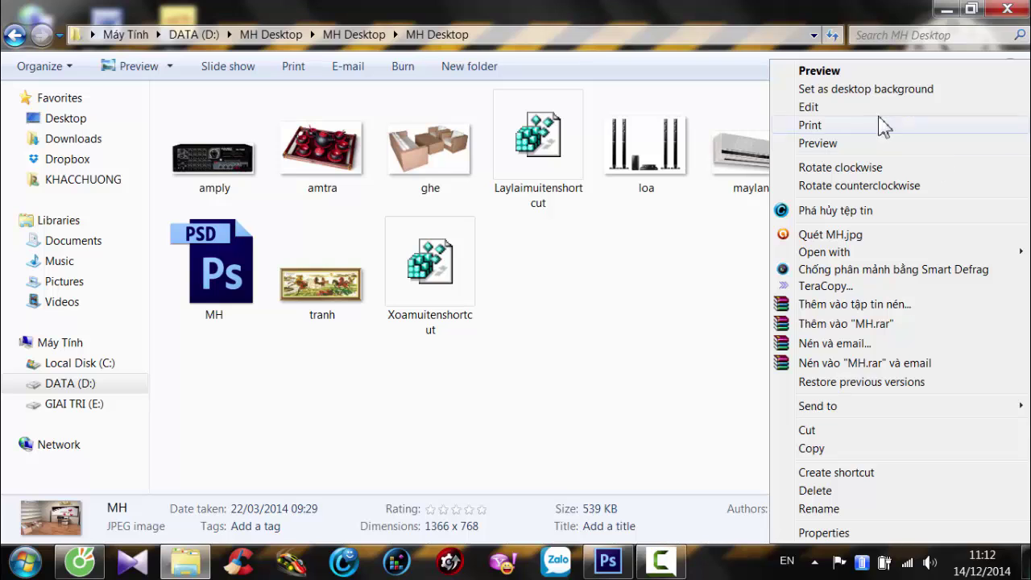
click(833, 91)
key(super+d)
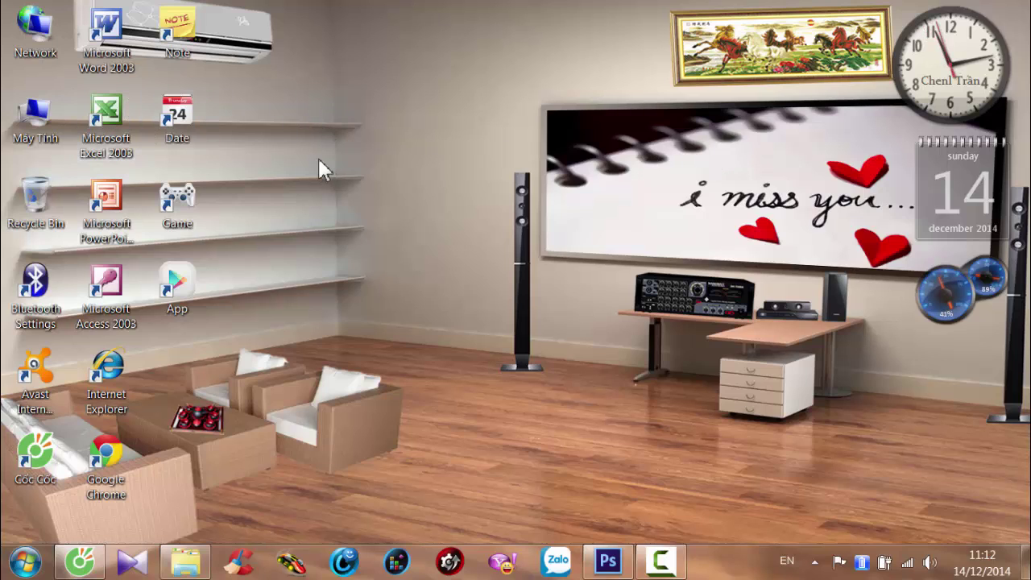
Step: Turn off Align icons to grid for the desktop so the icons can be placed freely on the shelves
right_click(403, 137)
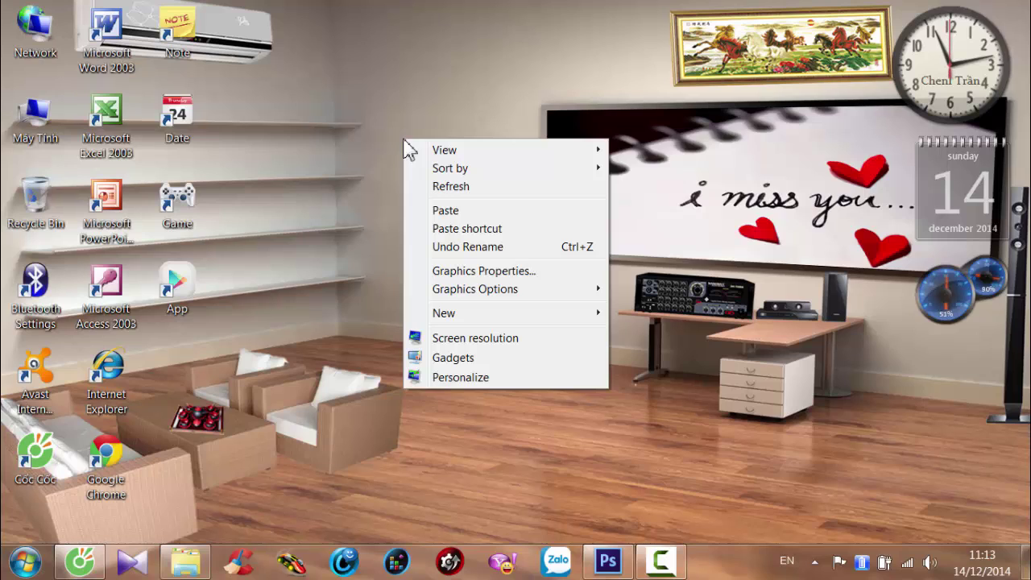
mouse_move(422, 152)
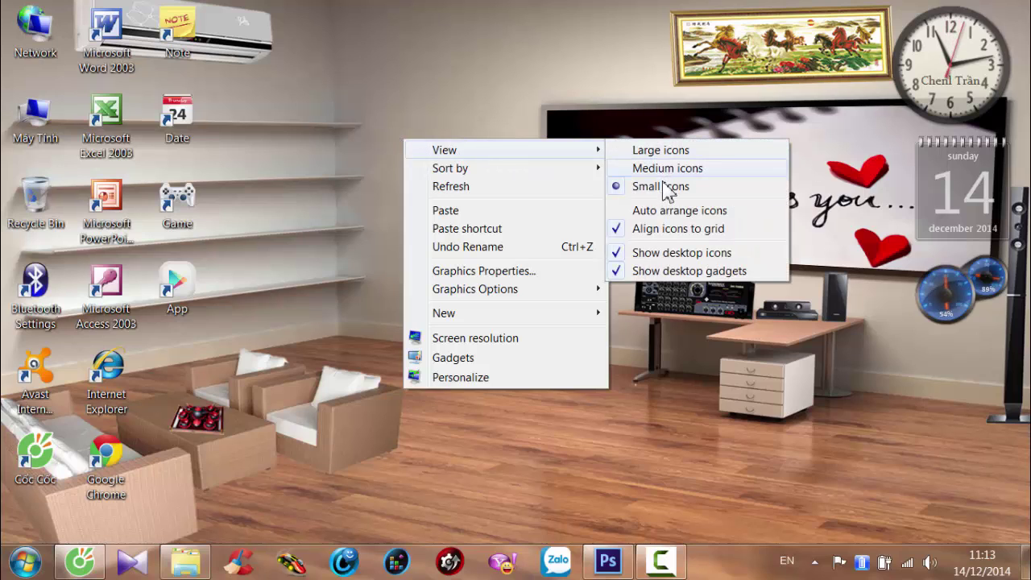
click(674, 230)
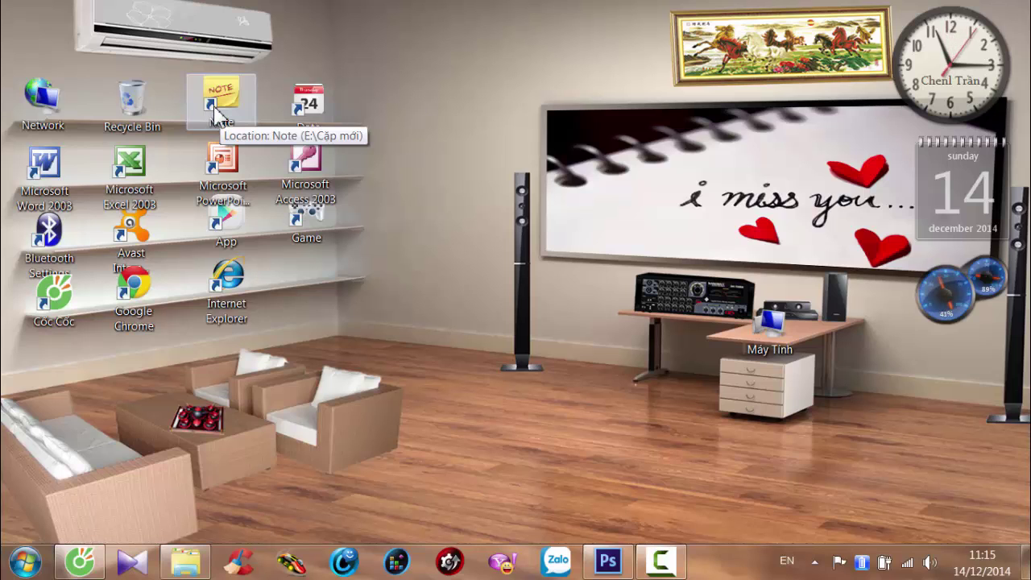
Step: Run the Xoamuitenshortcut registry file from the MH Desktop folder, accept its registry change, and return to the desktop
click(185, 562)
click(600, 403)
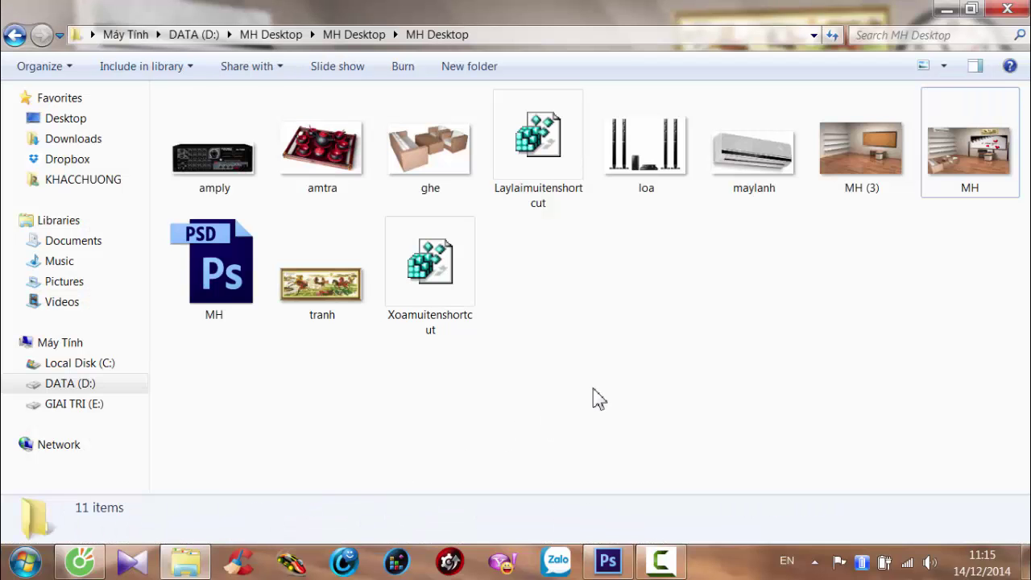
click(467, 295)
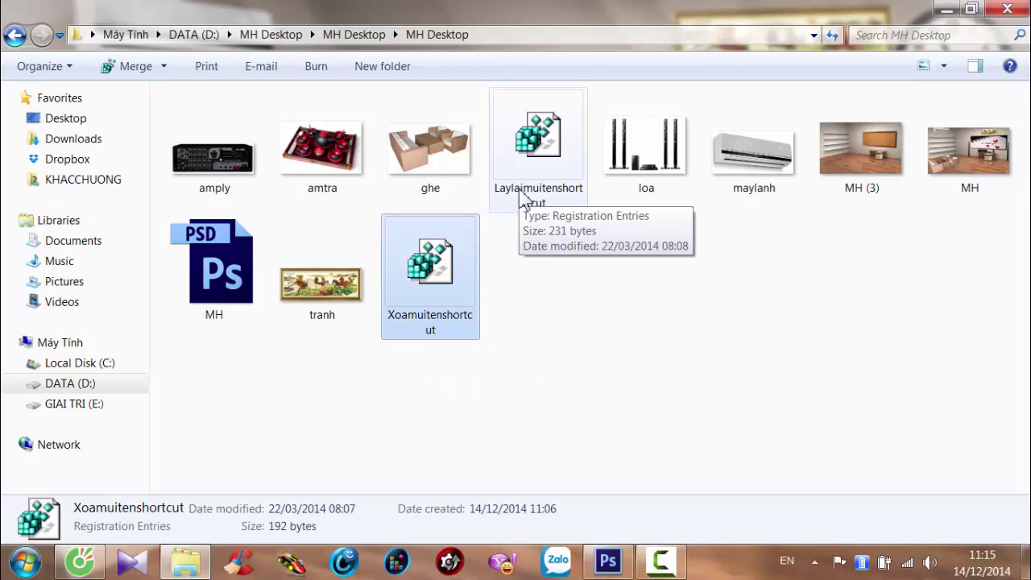
double_click(456, 288)
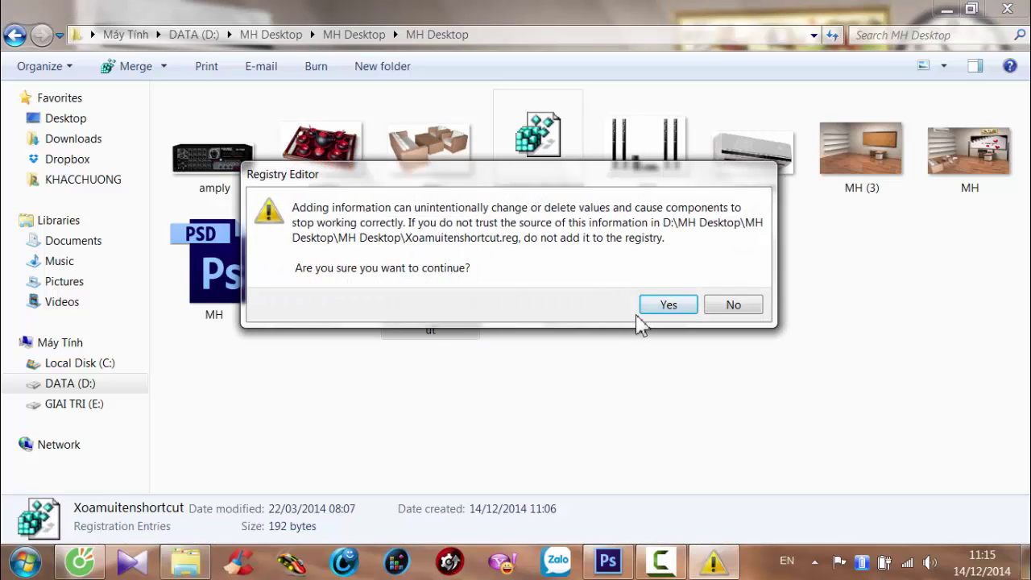
click(669, 306)
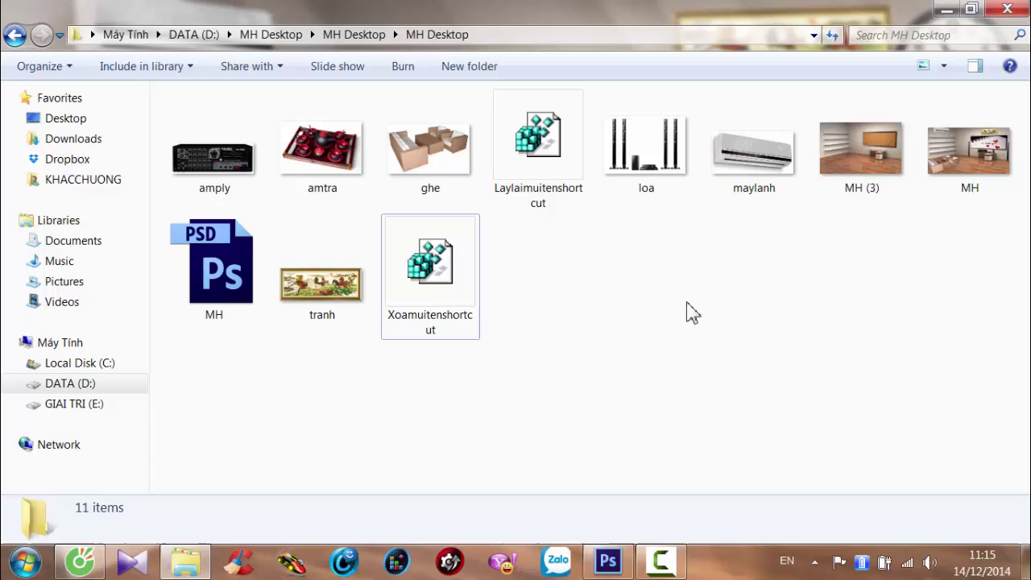
click(570, 194)
click(946, 10)
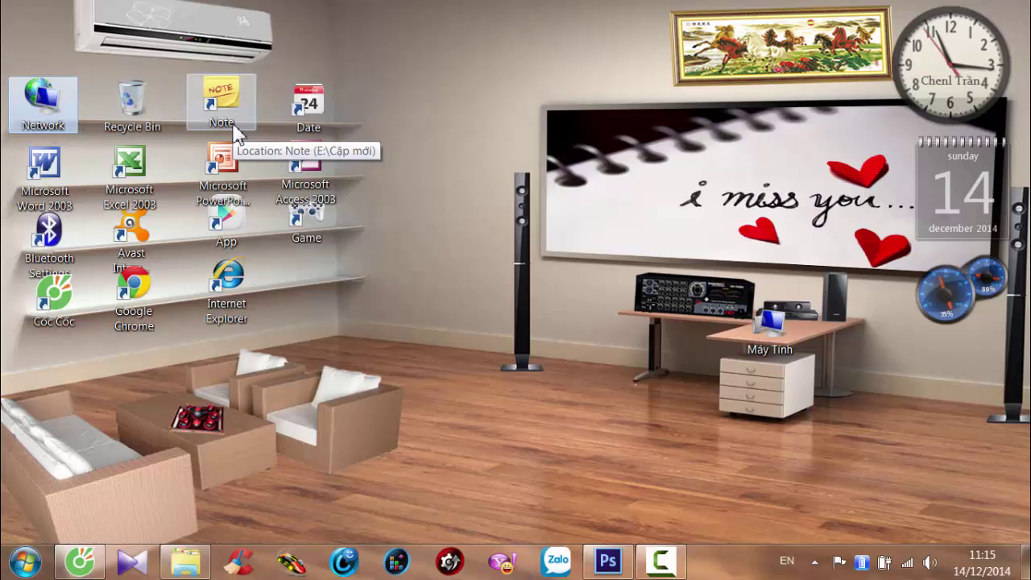
Step: Rename the Note desktop shortcut to an invisible blank character and refresh the desktop
click(229, 95)
right_click(229, 95)
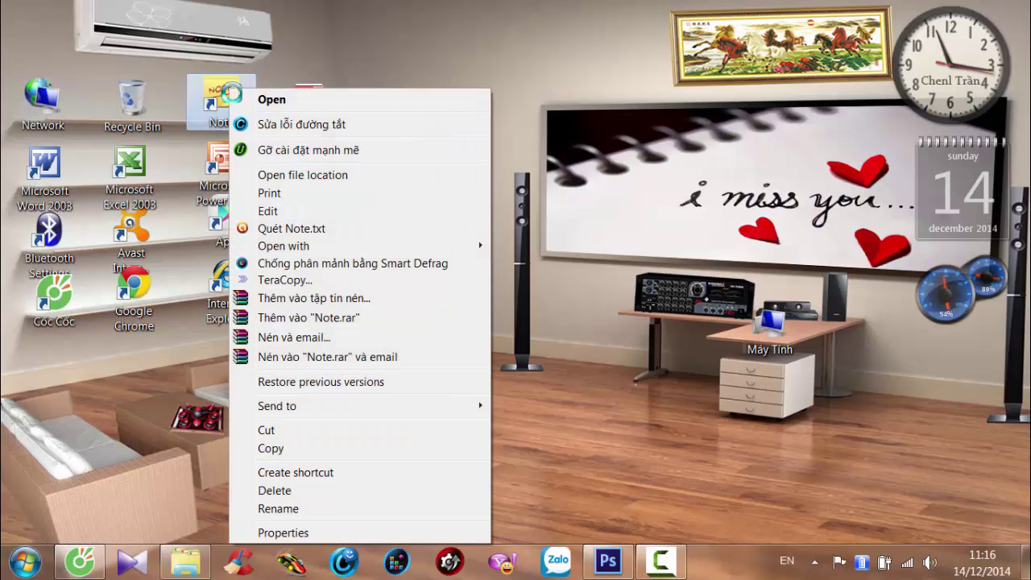
click(282, 508)
key(BackSpace)
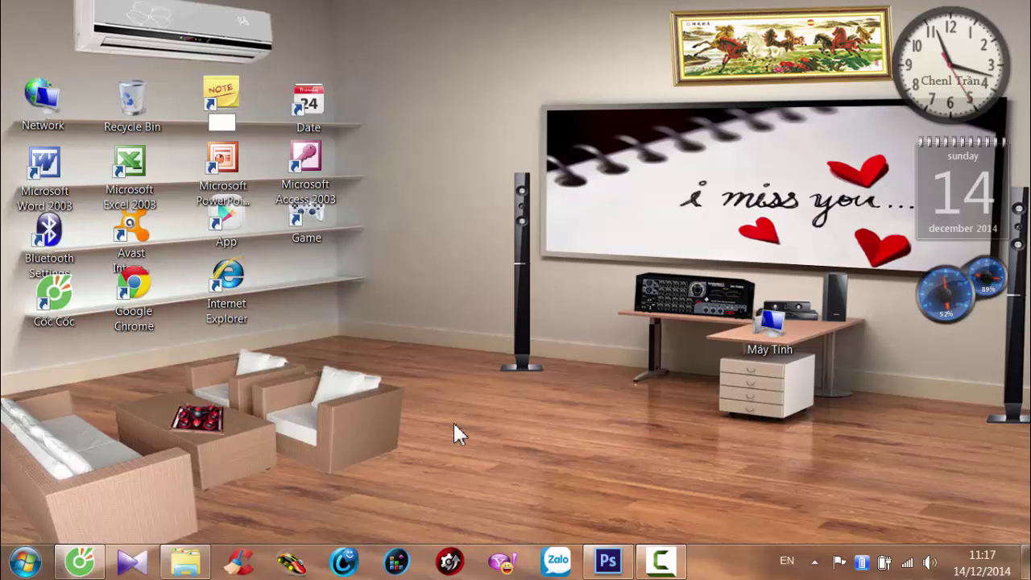
key(Fn)
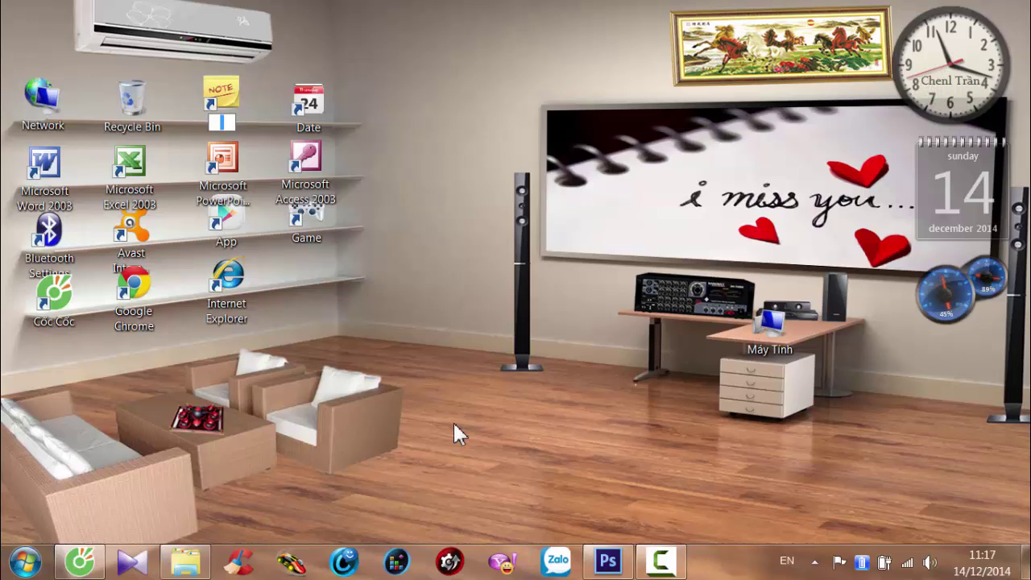
key(Return)
right_click(534, 148)
click(587, 199)
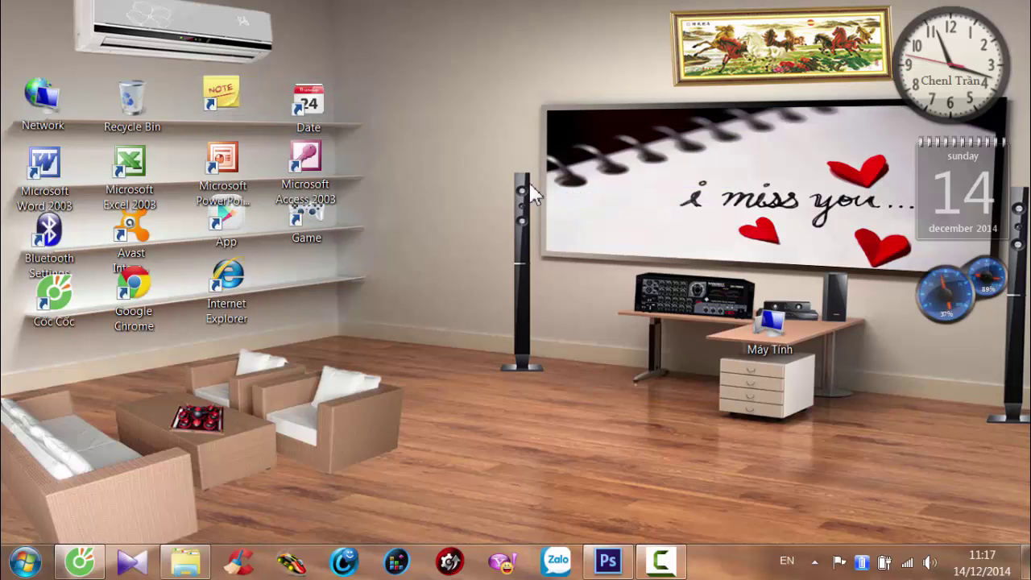
Step: Give the Date desktop shortcut an invisible blank name and deselect it
click(332, 120)
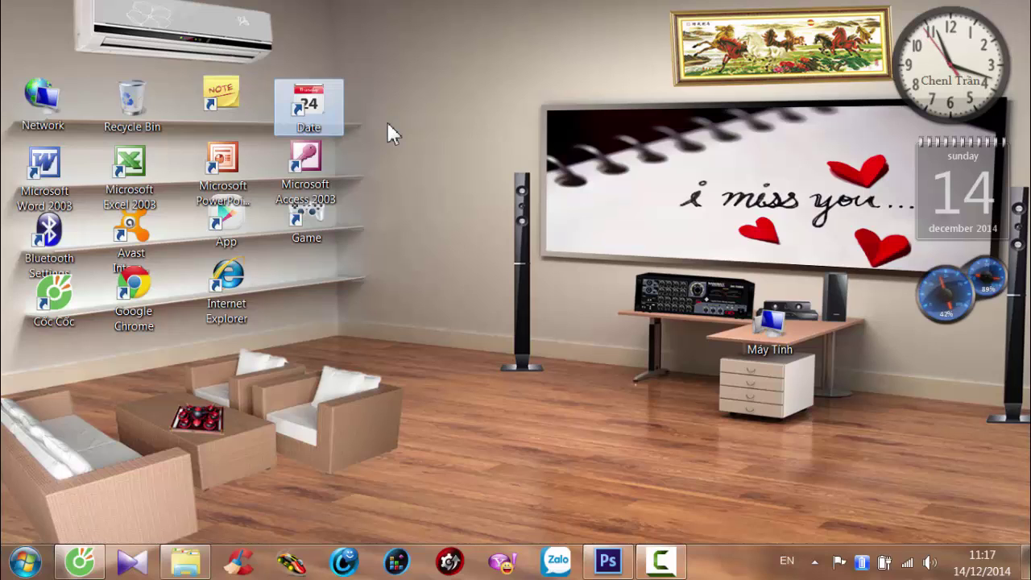
right_click(308, 105)
click(433, 468)
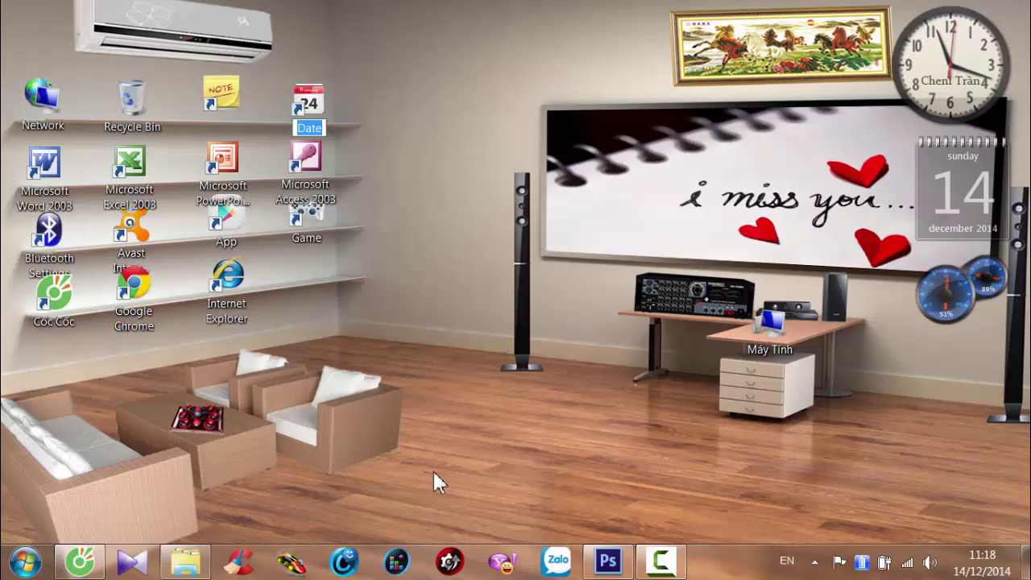
key(BackSpace)
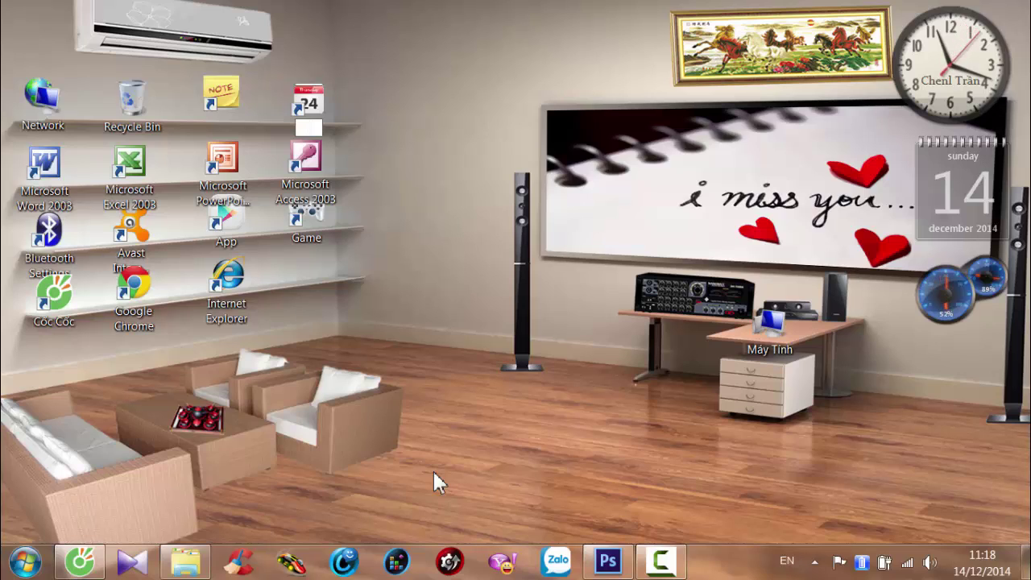
key(Return)
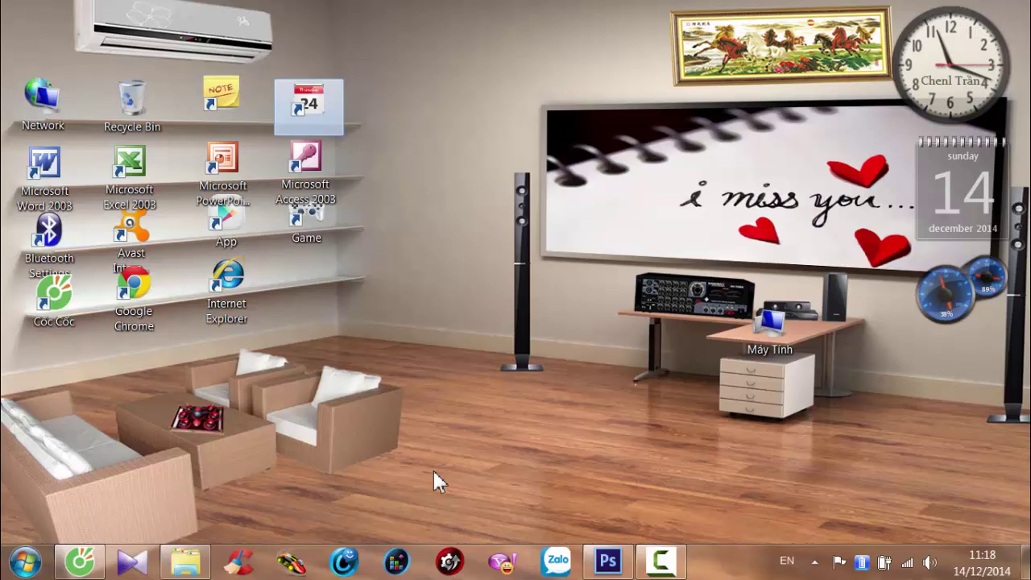
click(432, 467)
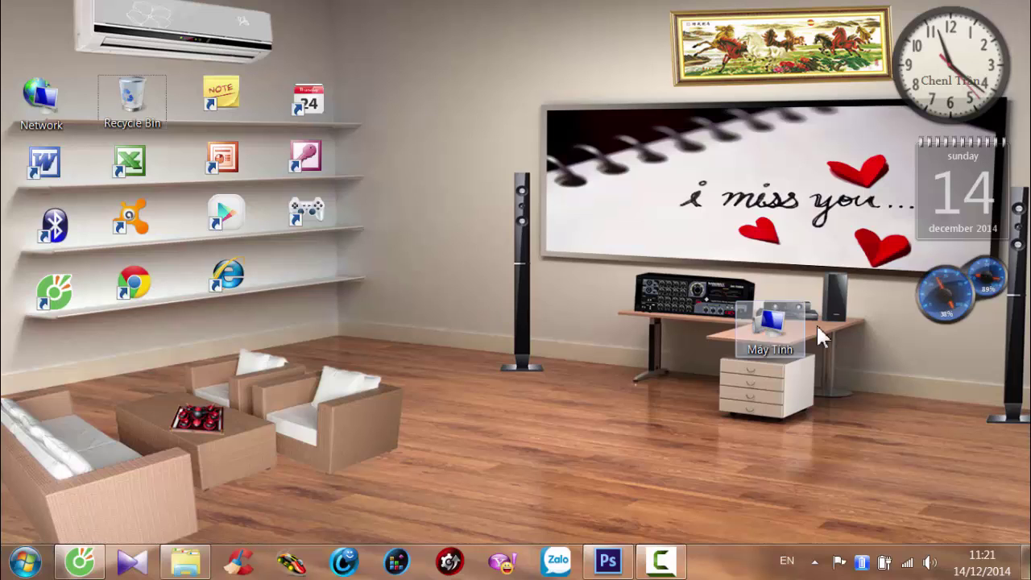
click(774, 339)
click(147, 123)
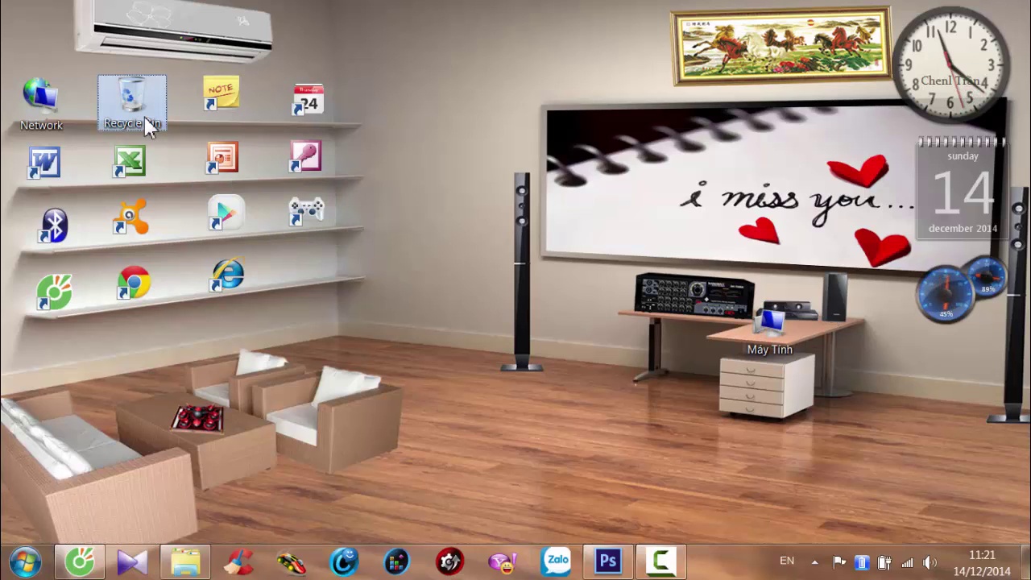